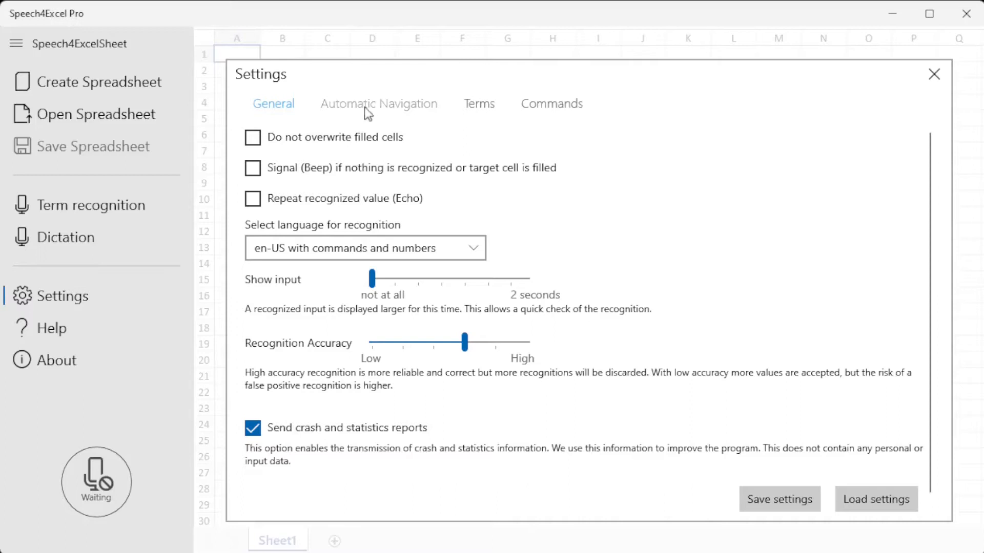
# - Review the automatic navigation, term, command and general options in the settings, then close them
pyautogui.click(372, 111)
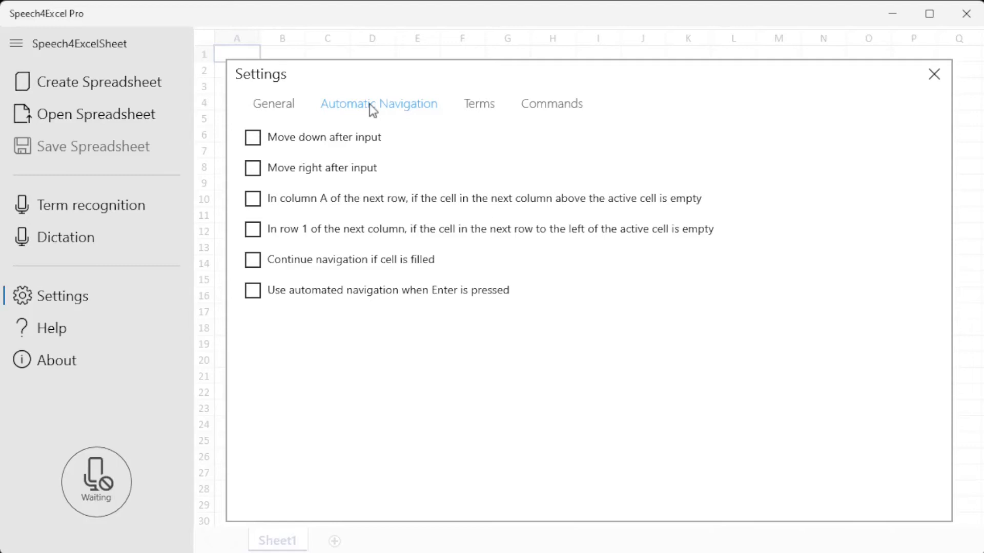
pyautogui.click(476, 107)
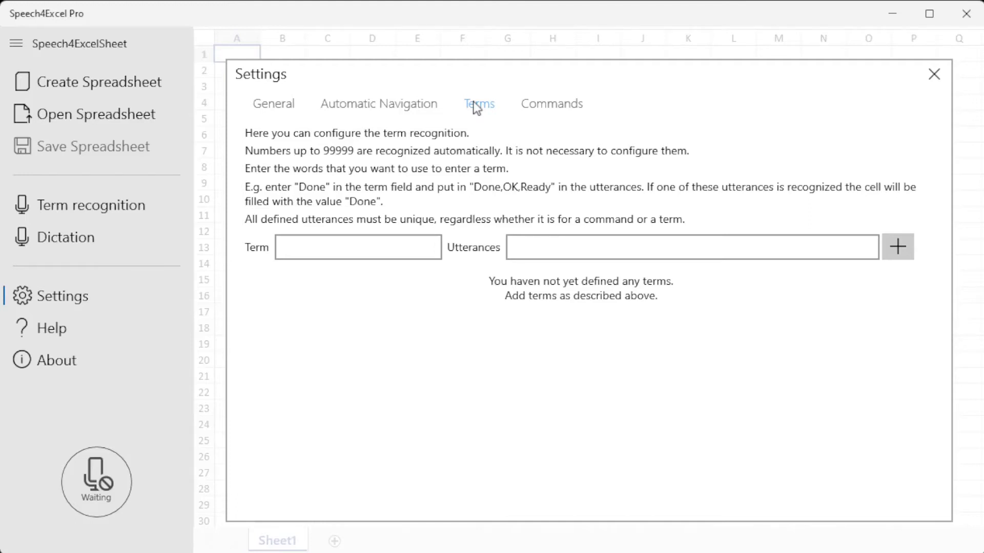
pyautogui.click(534, 103)
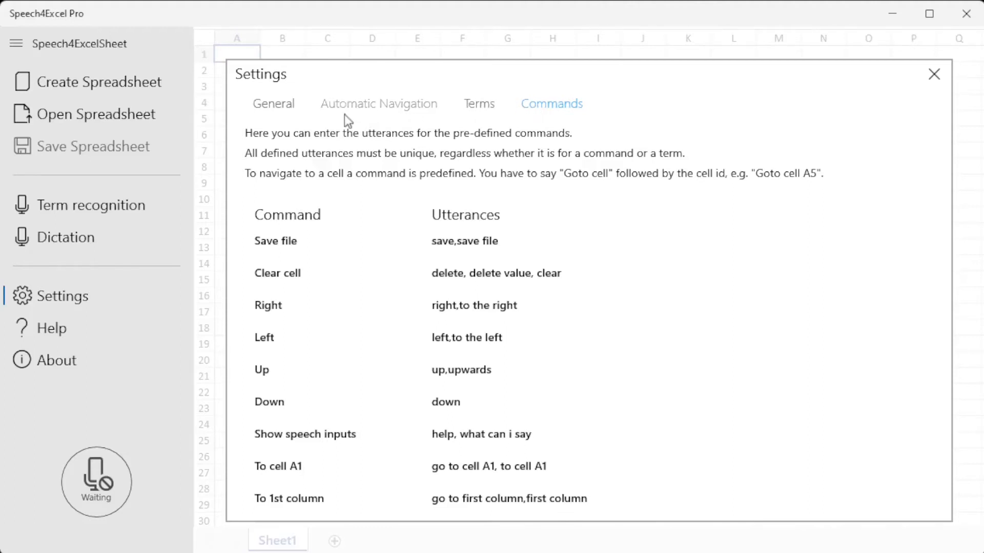
pyautogui.click(274, 104)
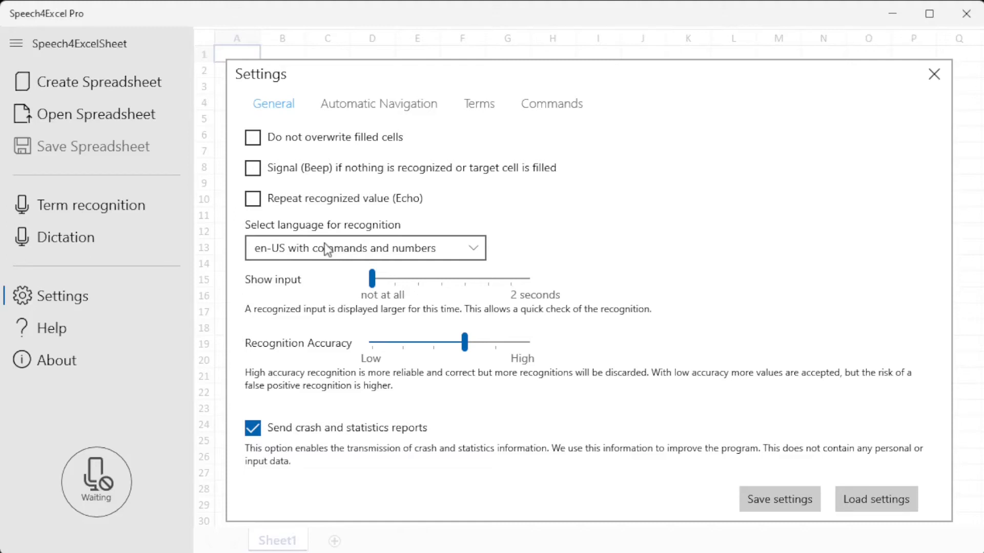
pyautogui.click(933, 75)
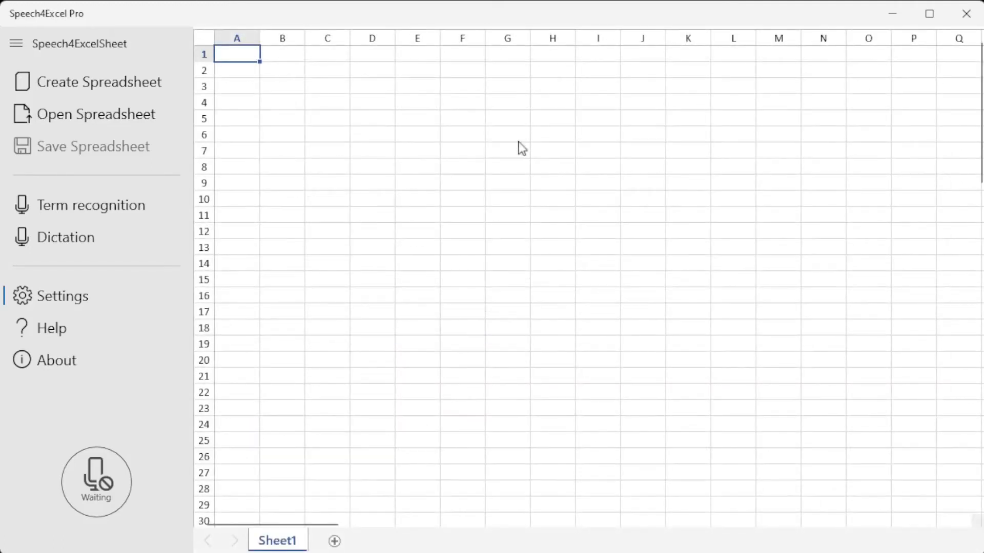
# - Start dictation and speak the headings "Article" into cell A1 and "quantity" into cell B1
pyautogui.click(109, 234)
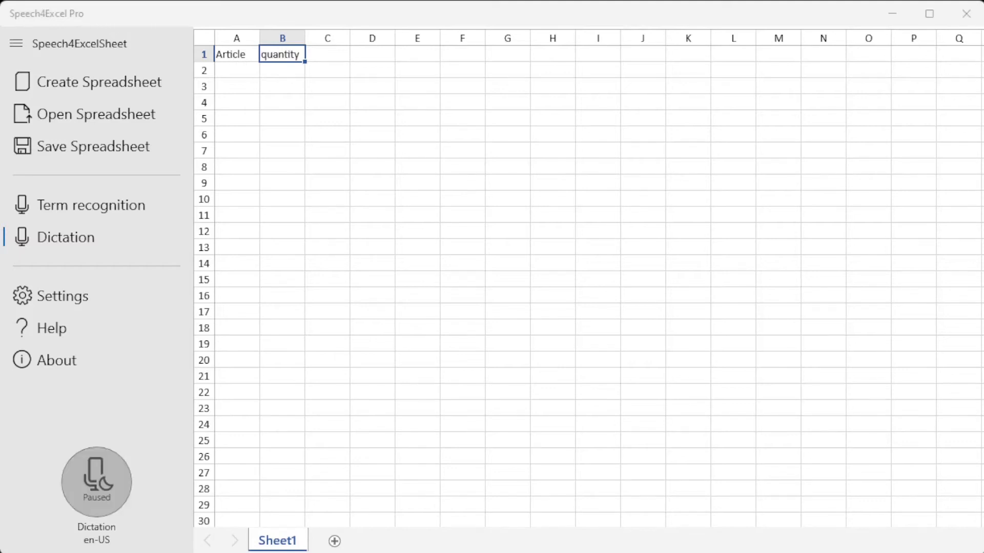
# - Enable overwrite protection for filled cells, the beep signal and the echo, and set Show input two notches above "not at all"
pyautogui.click(39, 299)
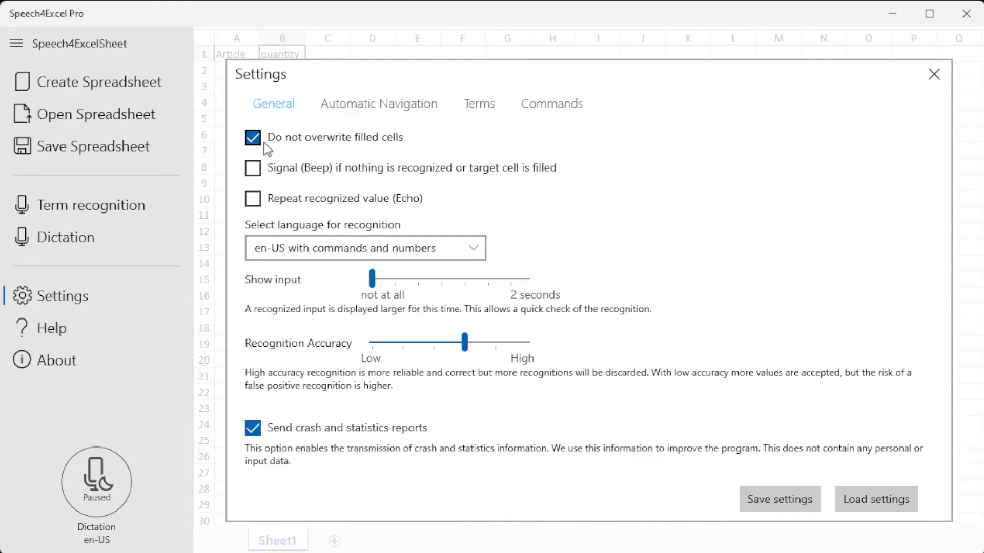
pyautogui.click(259, 171)
pyautogui.click(254, 206)
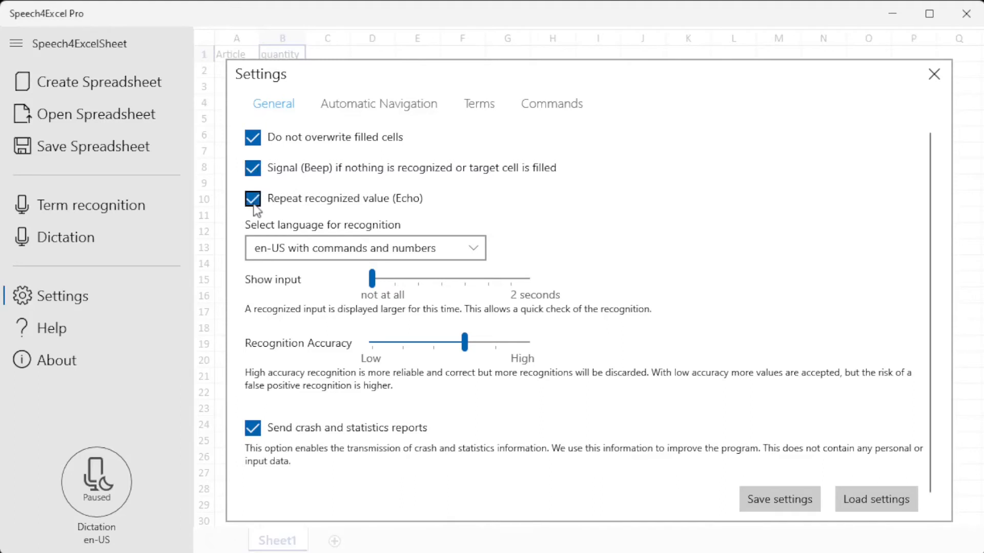
pyautogui.click(393, 284)
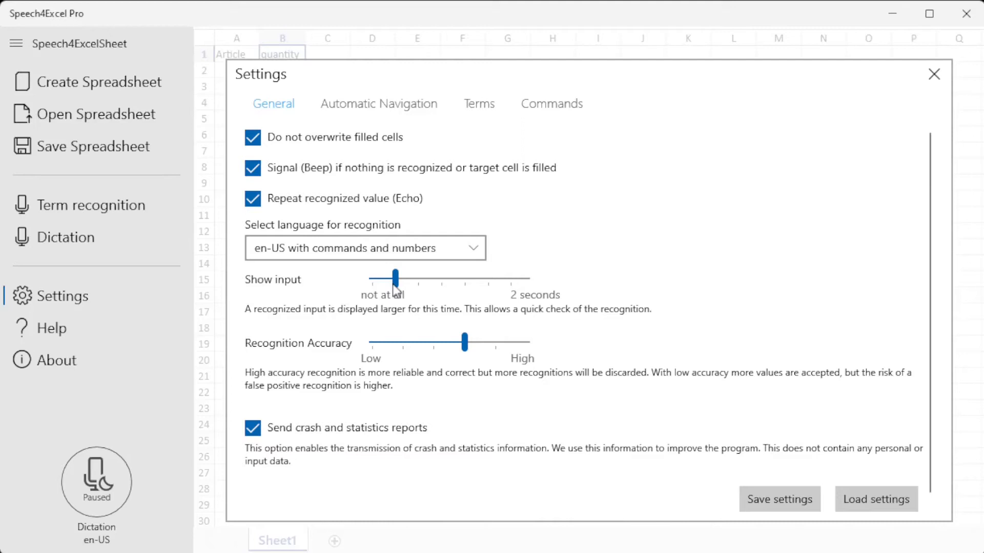
pyautogui.moveTo(395, 285); pyautogui.dragTo(418, 285)
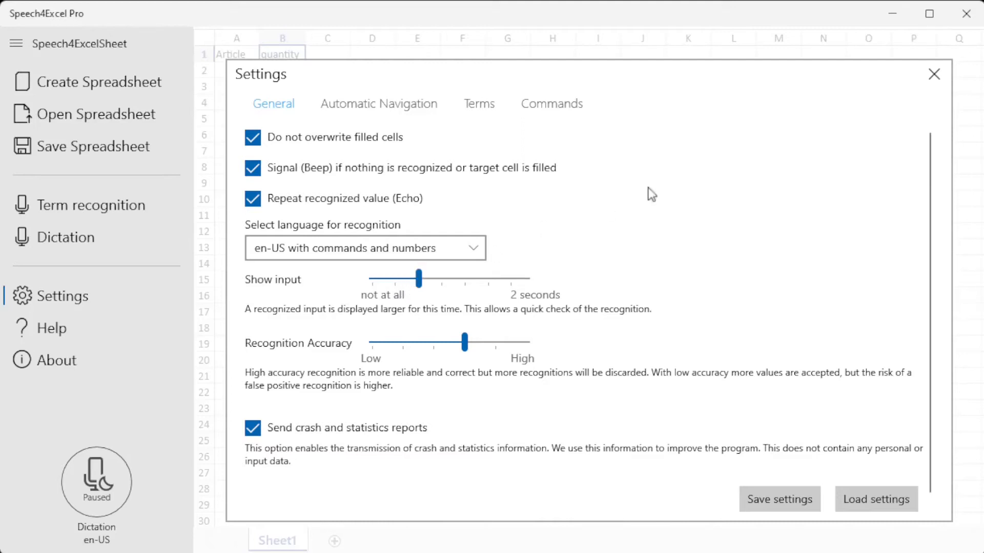
pyautogui.click(928, 74)
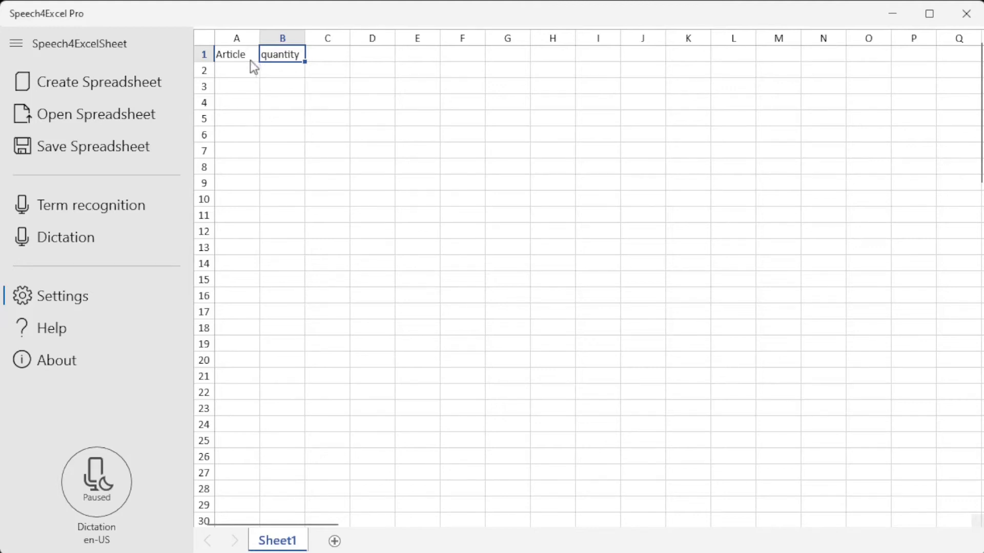
# - Starting from cell A1, dictate "bread" into A2, 2 into B2 and "eggs" into A3, then pause listening
pyautogui.click(237, 58)
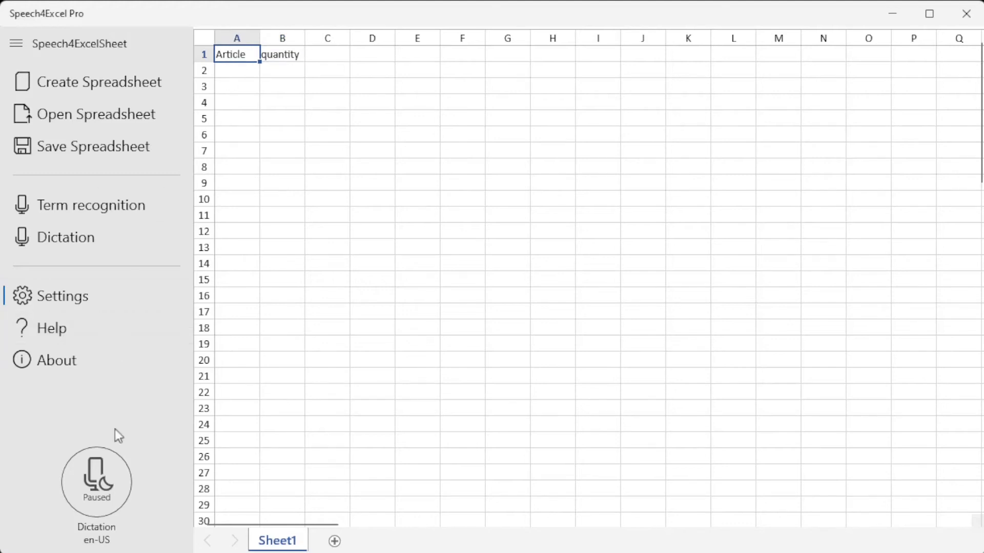
pyautogui.click(99, 491)
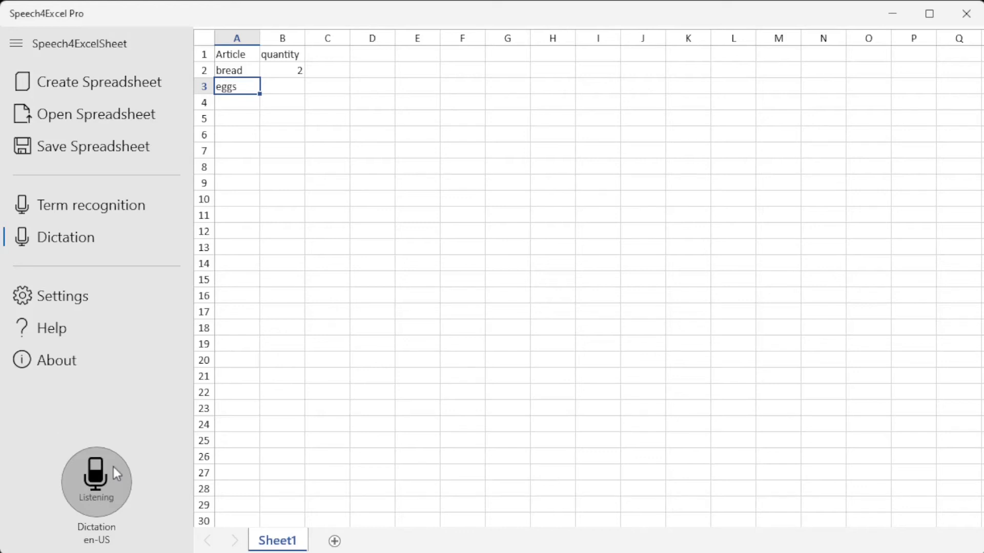
pyautogui.click(113, 467)
# - Enable automatic navigation to move right after input, wrap to column A of the next row, and continue if a cell is filled
pyautogui.click(119, 307)
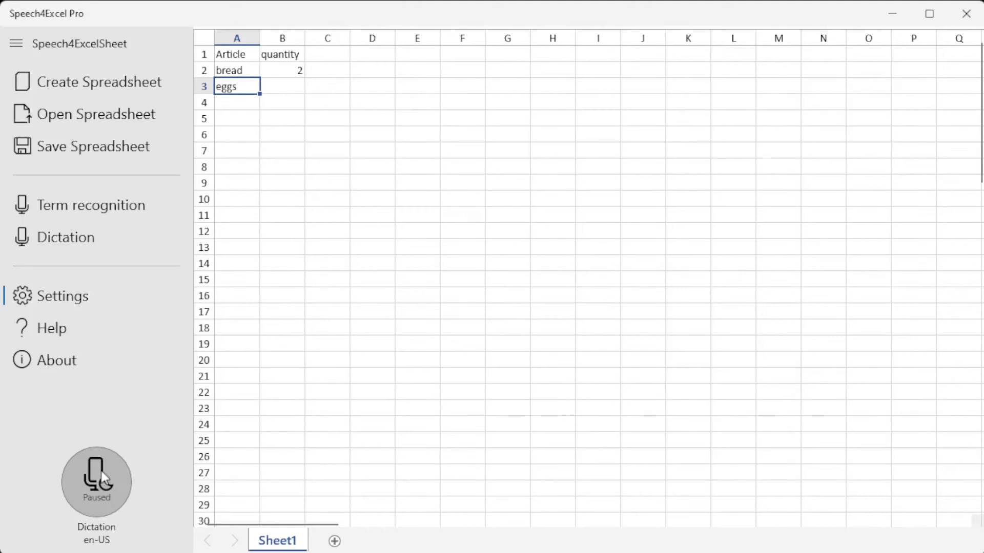
pyautogui.click(70, 285)
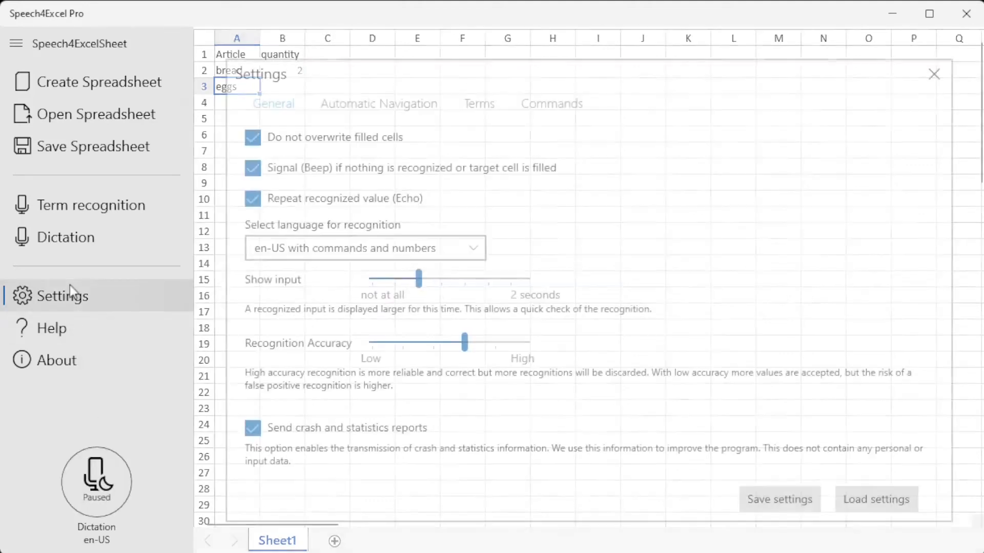
pyautogui.click(376, 102)
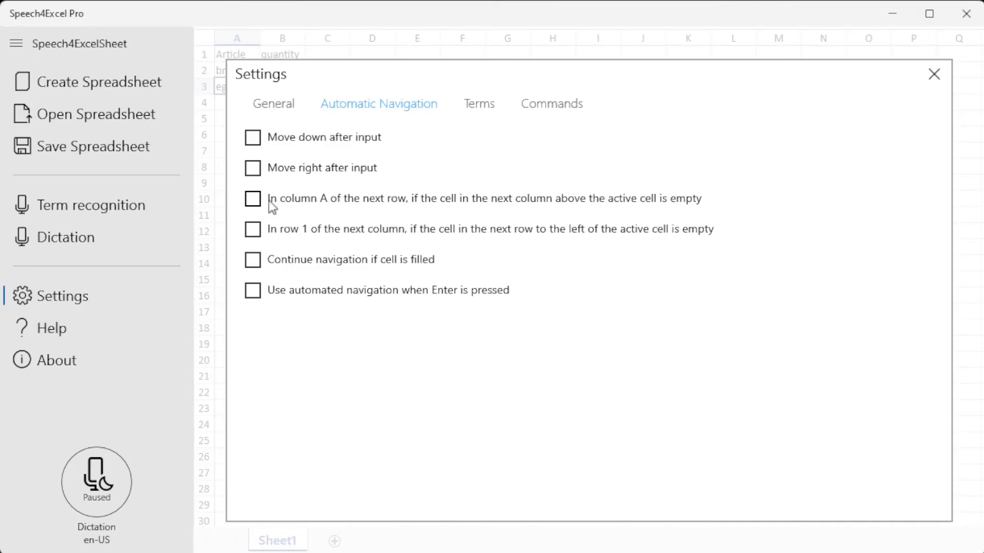
pyautogui.click(252, 168)
pyautogui.click(253, 201)
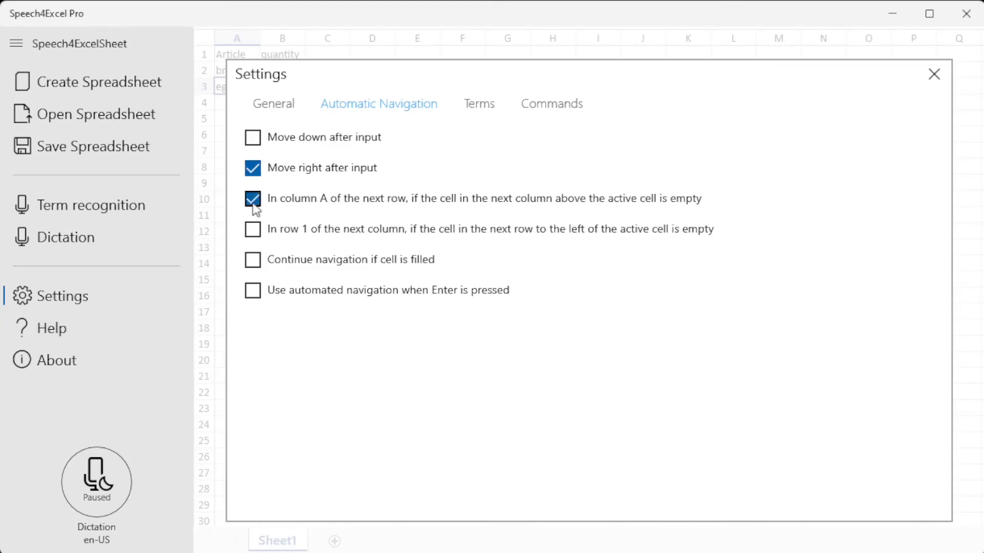
pyautogui.click(251, 270)
pyautogui.click(942, 73)
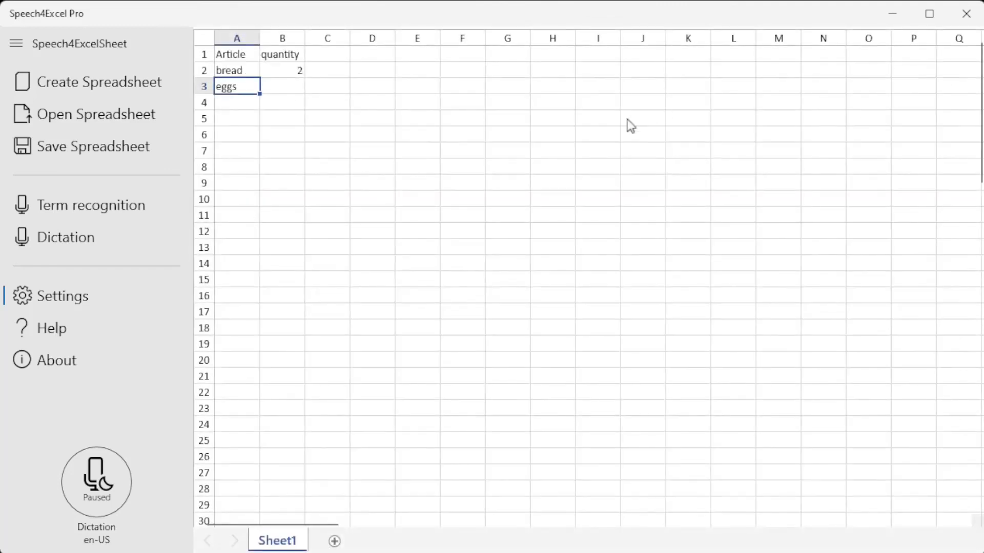
# - From cell B3, dictate 10 for the eggs, "apples" into A4 and 5 into B4, then pause listening
pyautogui.click(279, 85)
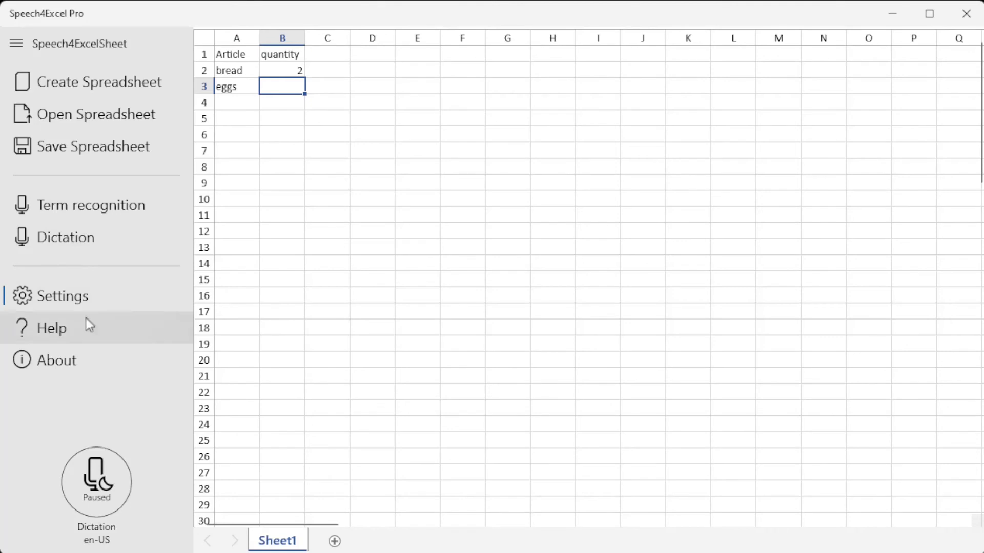
pyautogui.click(109, 235)
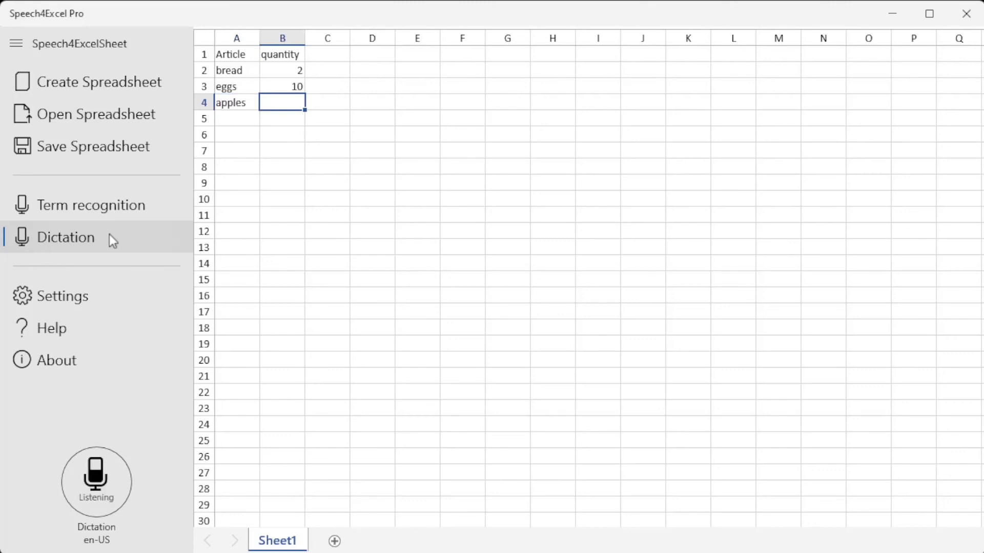
pyautogui.click(76, 492)
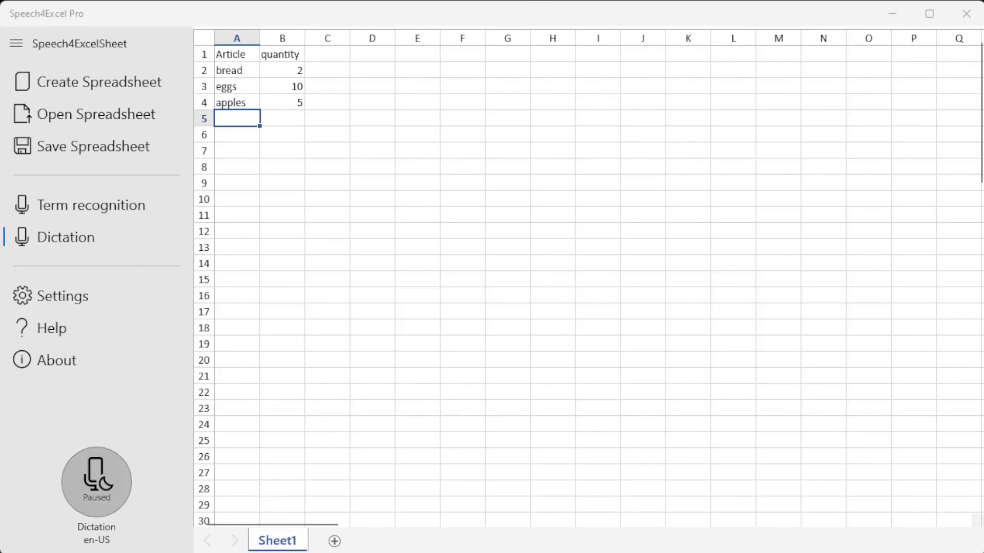
# - Add the recognition term "HCL" with the utterance "hcl" in the settings
pyautogui.click(61, 296)
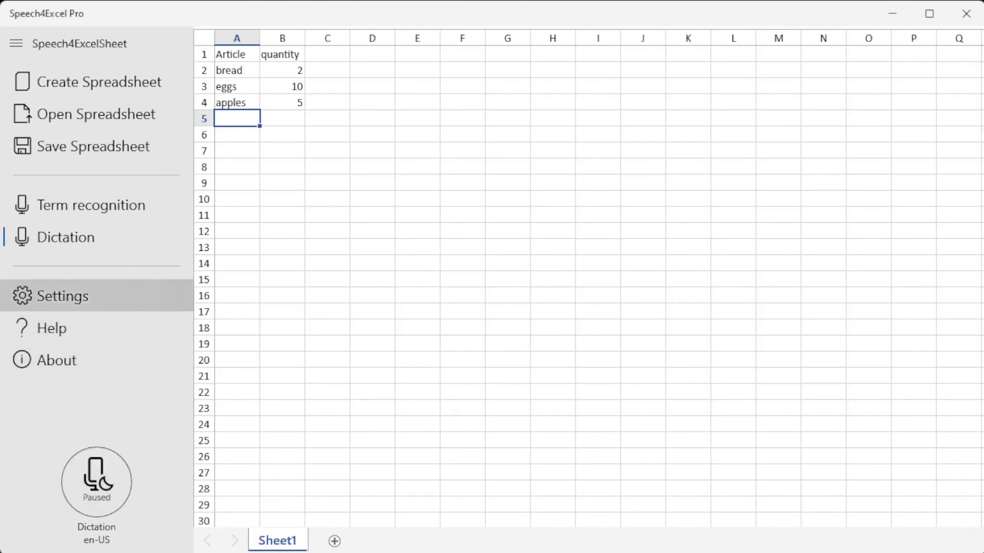
pyautogui.click(482, 108)
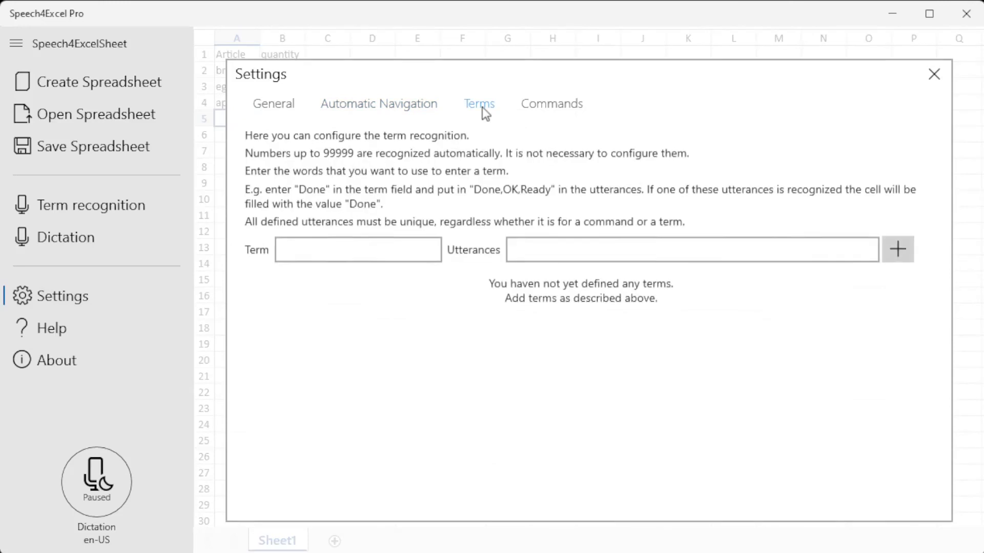
pyautogui.click(353, 244)
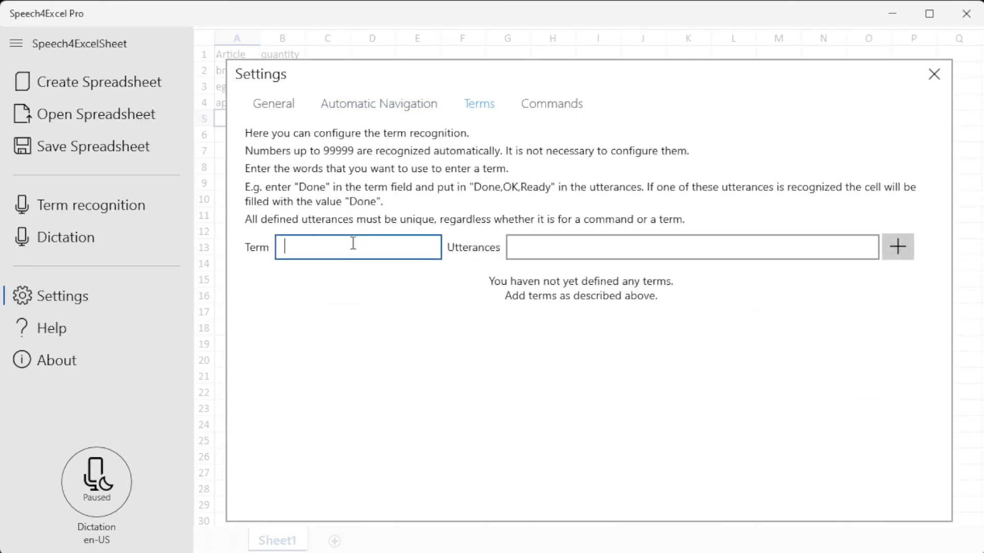
pyautogui.write('HCL')
pyautogui.press('Tab')
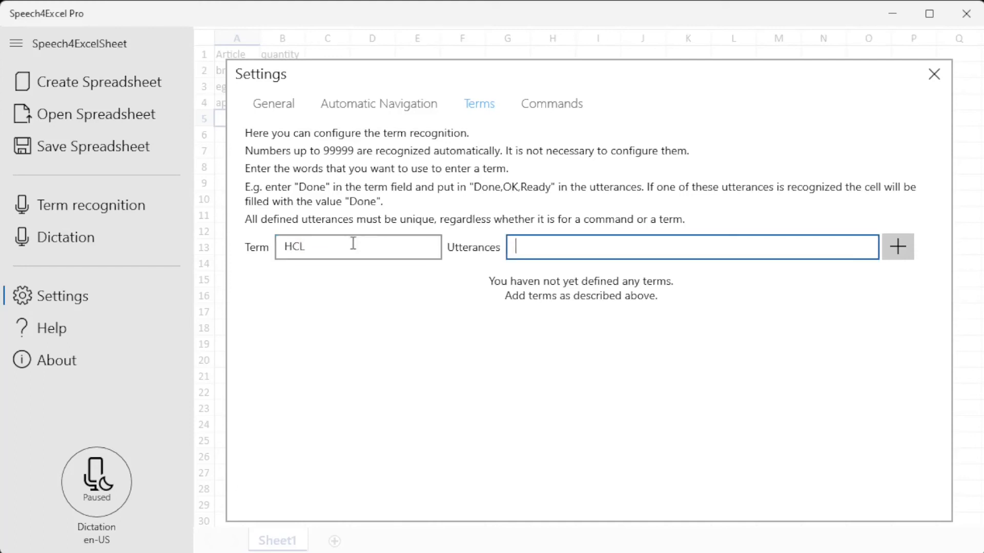
pyautogui.write('hcl')
pyautogui.press('Tab')
pyautogui.press('Return')
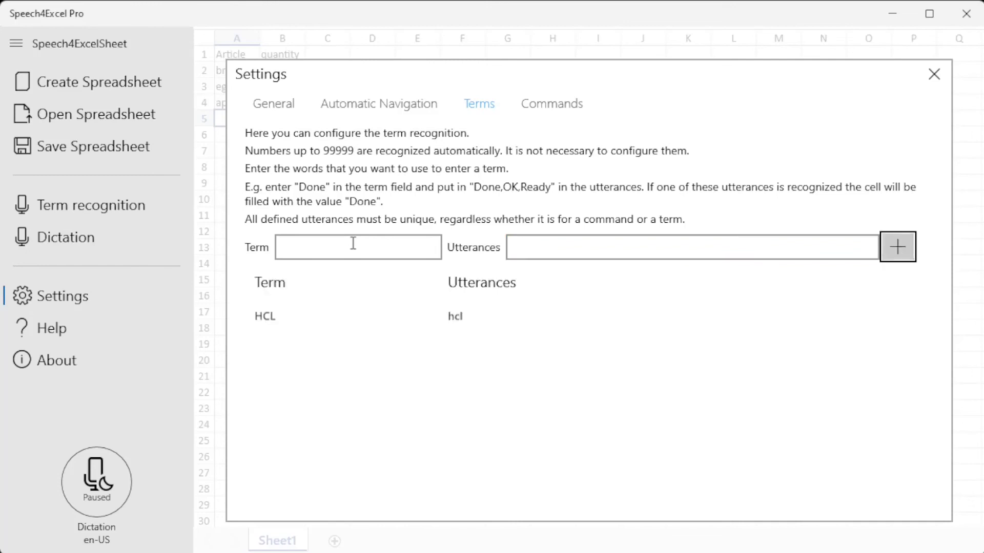
# - Add the recognition term "ph-Value" with the utterance "ph" and close the settings
pyautogui.click(353, 244)
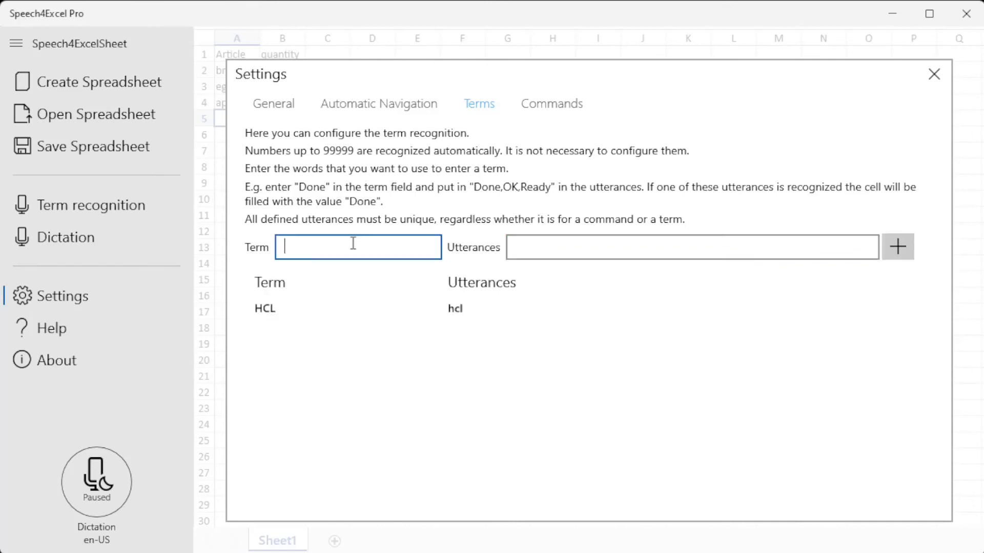
pyautogui.write('ph-Value')
pyautogui.press('Tab')
pyautogui.write('ph')
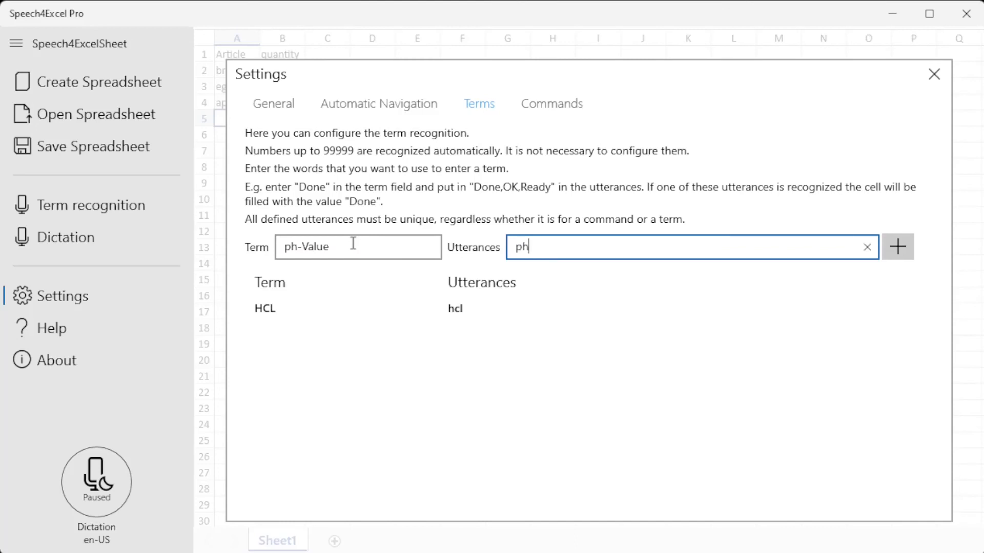
pyautogui.click(897, 247)
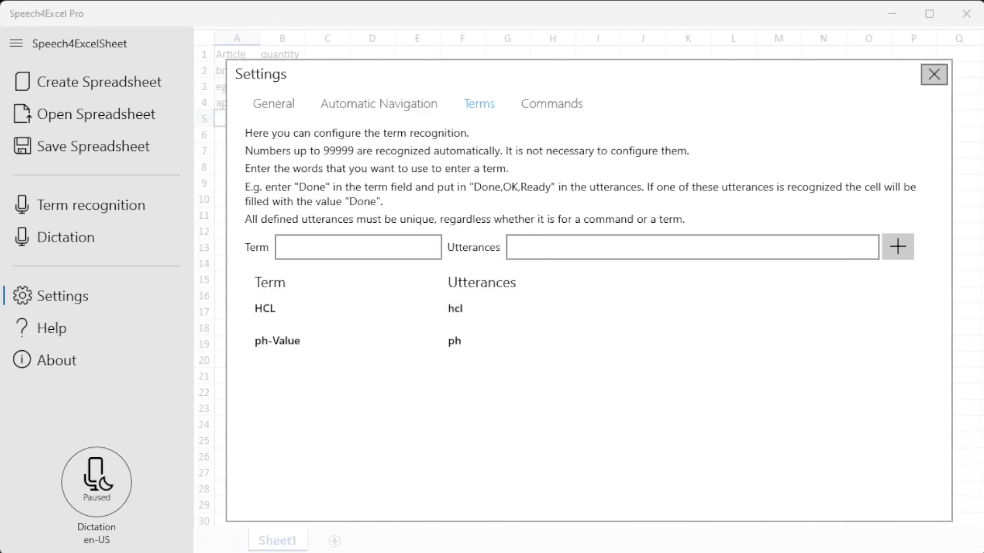
pyautogui.click(933, 74)
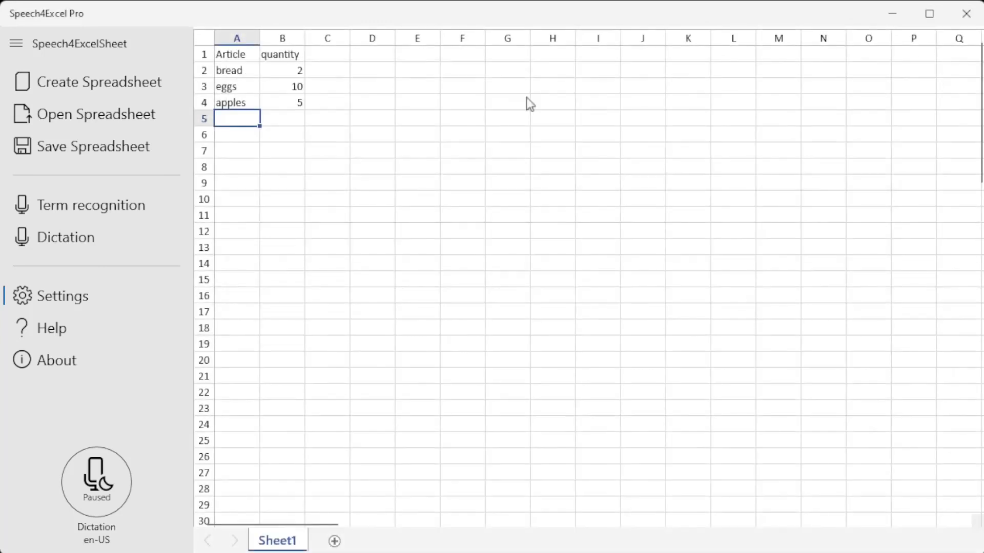
# - Start term recognition, speak the utterance that enters "ph-Value" into cell A5, and pause listening
pyautogui.click(122, 214)
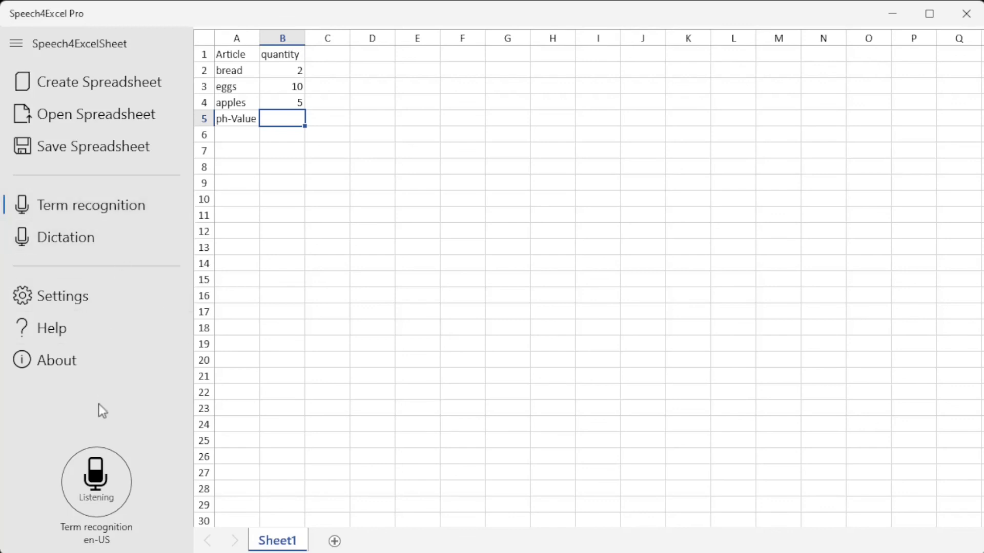
pyautogui.click(91, 462)
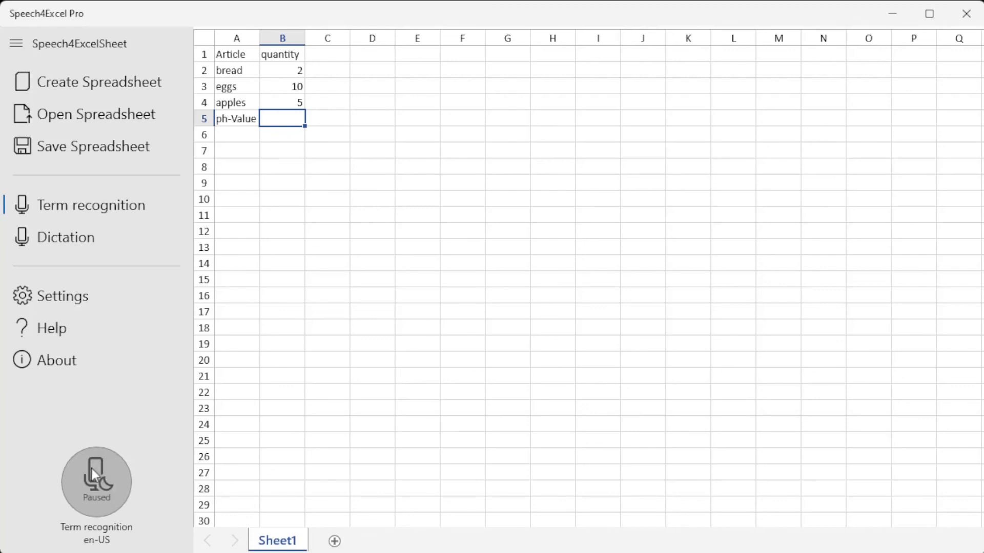
# - Review the utterances for the predefined voice commands in the settings, then close them
pyautogui.click(86, 298)
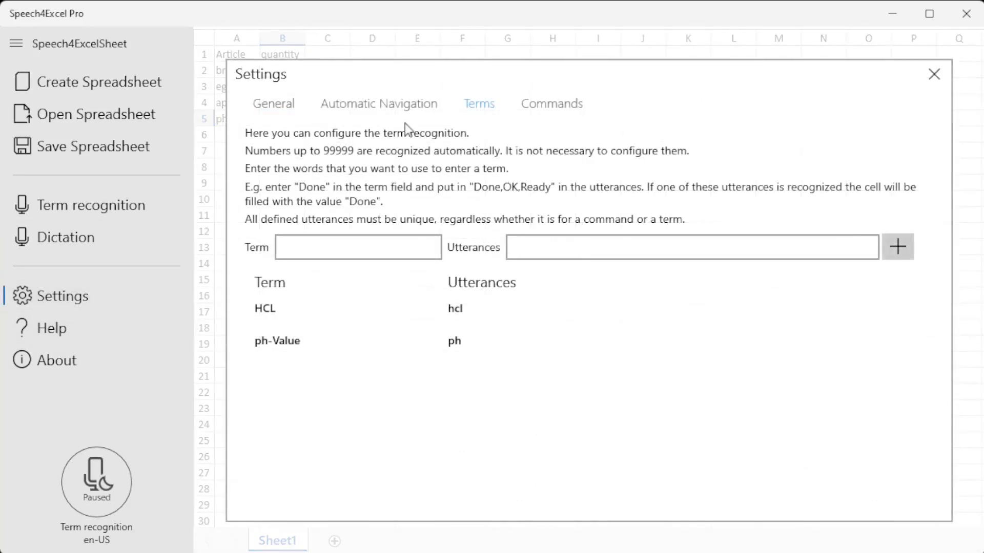
pyautogui.click(552, 108)
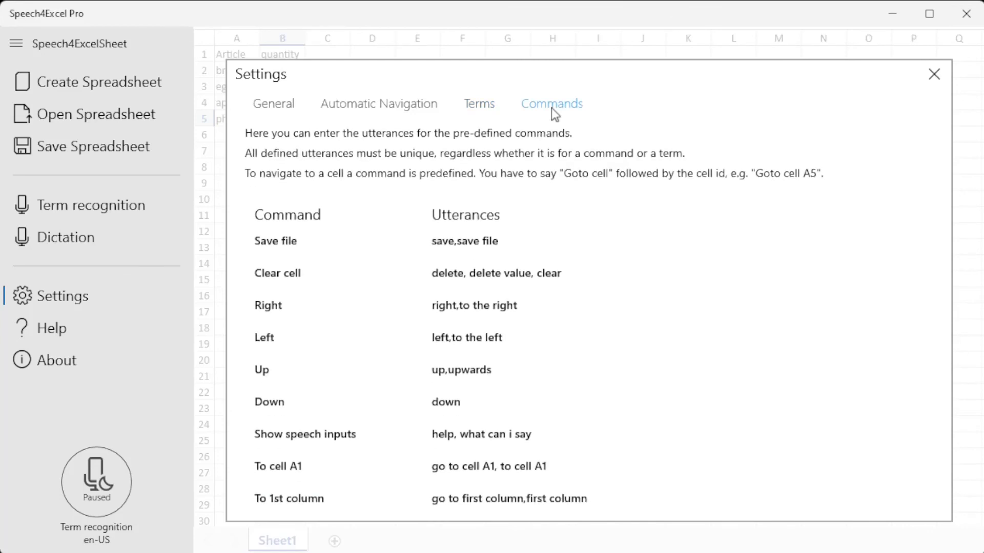
pyautogui.click(932, 75)
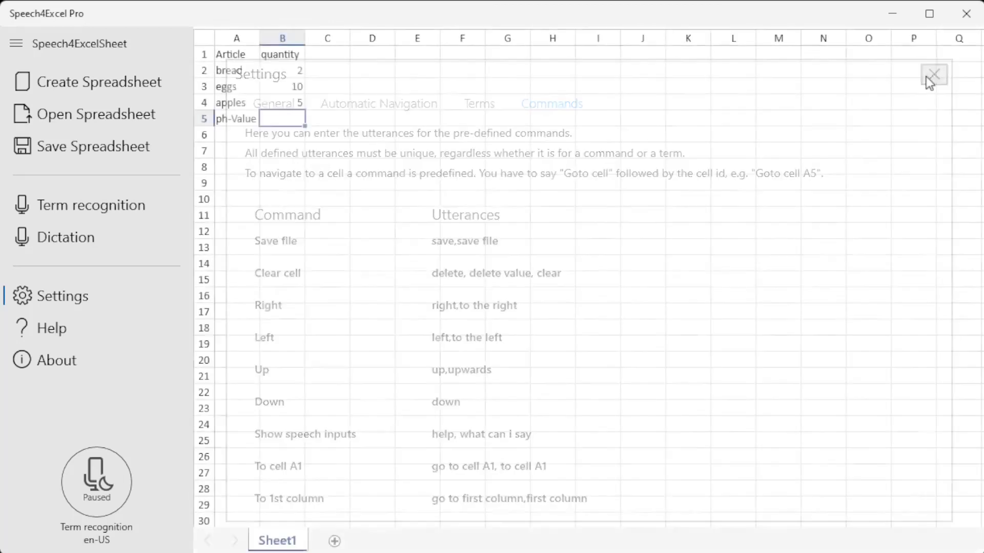